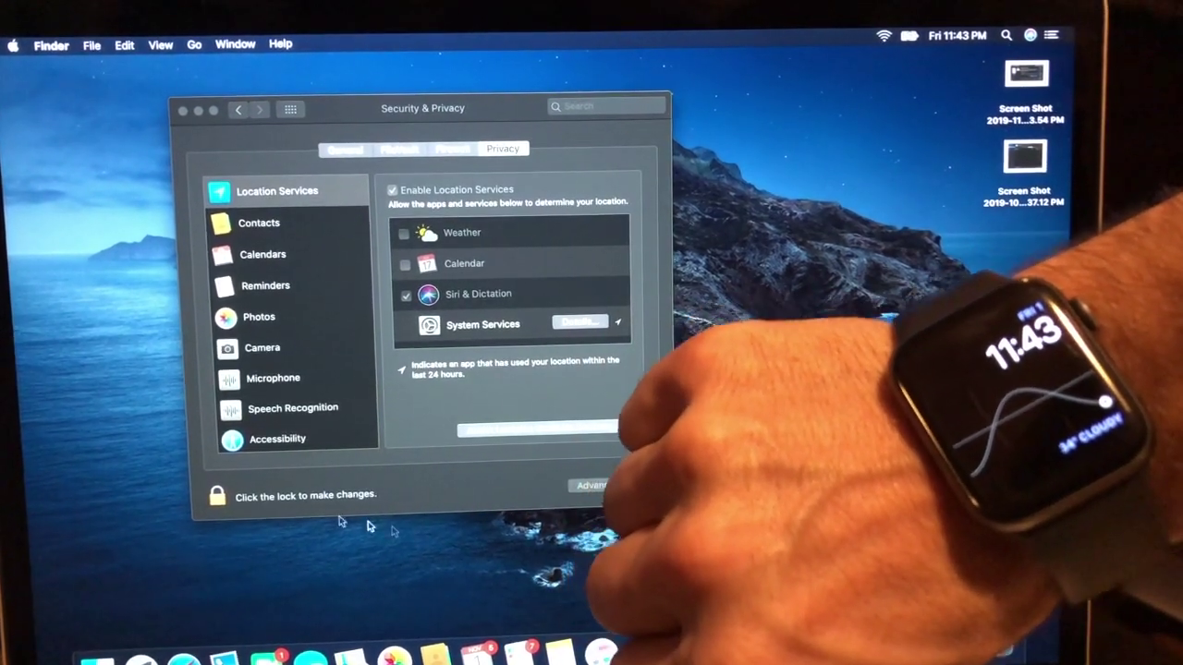
# Step: Request unlocking the Security & Privacy settings, which brings up Apple's Auto Unlock requirements page
pyautogui.click(213, 499)
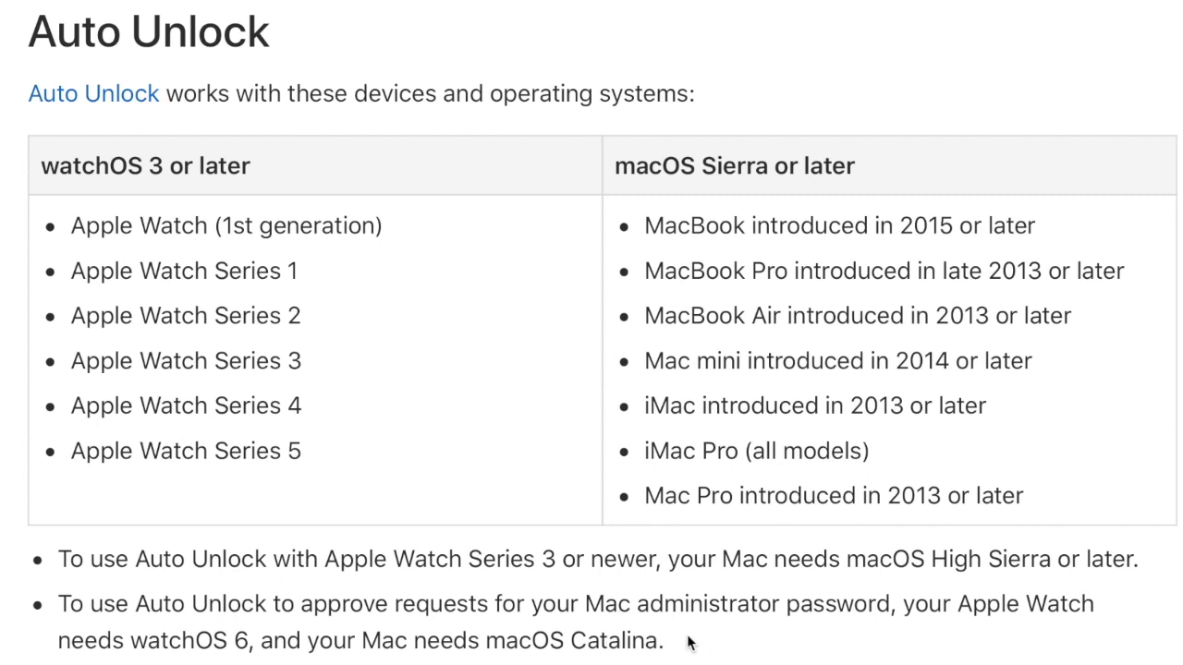
# Step: Highlight the note that approving admin passwords requires watchOS 6 and macOS Catalina
pyautogui.moveTo(665, 642); pyautogui.dragTo(25, 605)
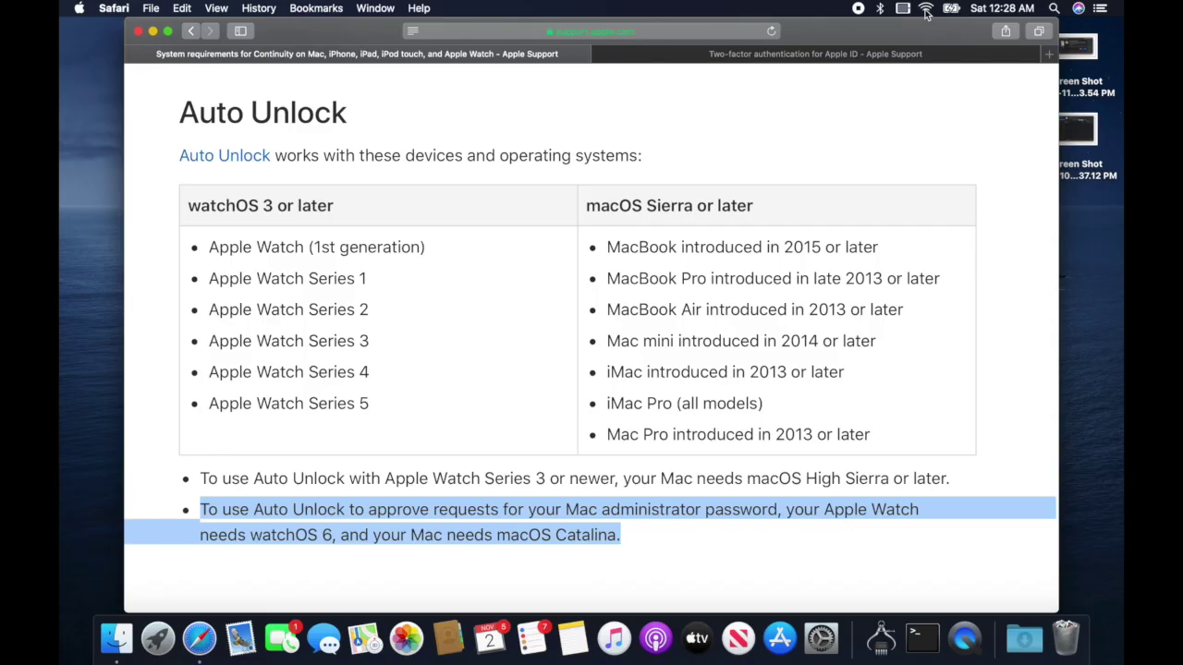
# Step: Launch System Preferences from the Dock over the Safari support page
pyautogui.click(819, 645)
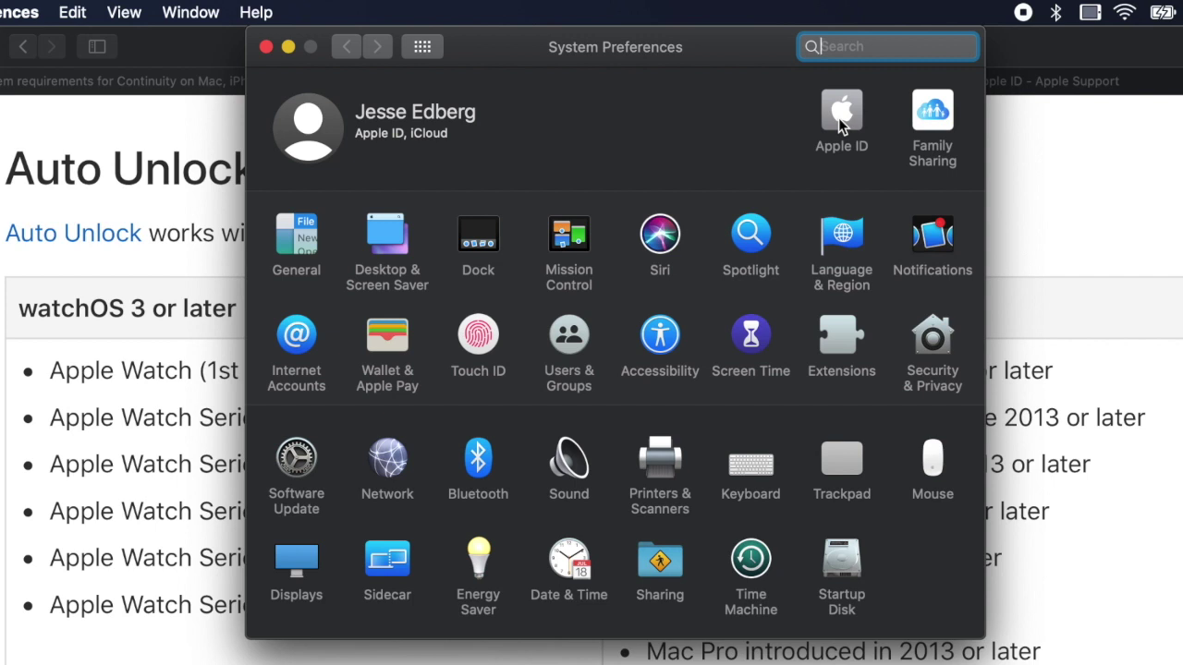
# Step: In Security & Privacy's General tab, tick 'Use your Apple Watch to unlock apps and your Mac'
pyautogui.click(933, 342)
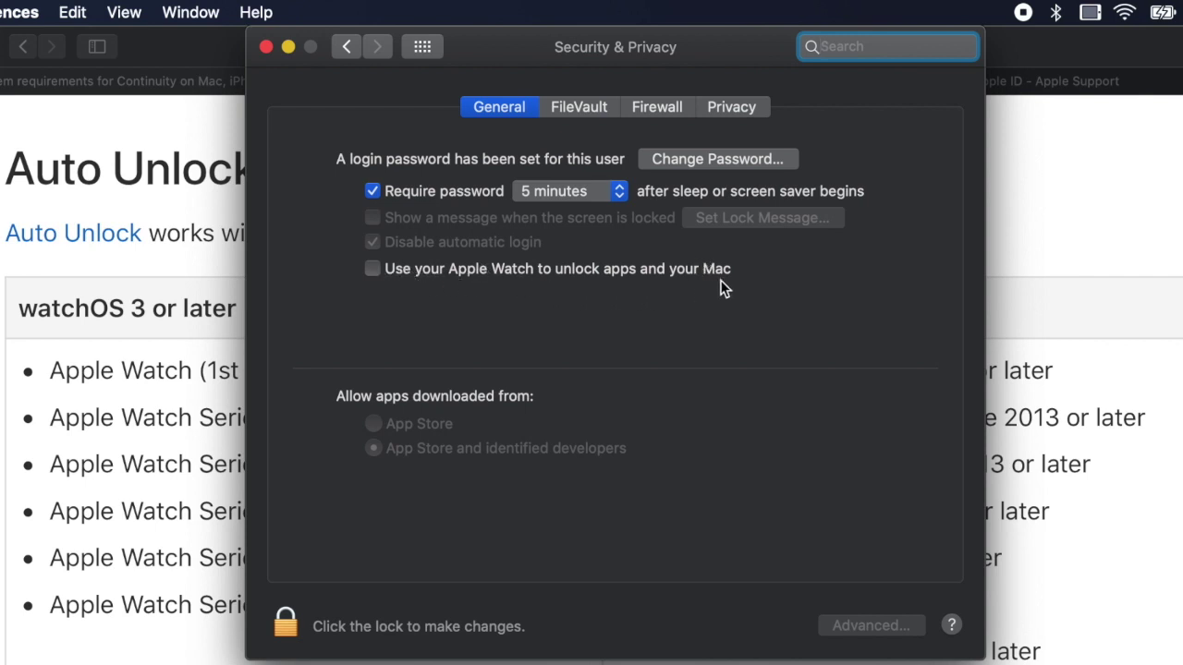
pyautogui.click(374, 268)
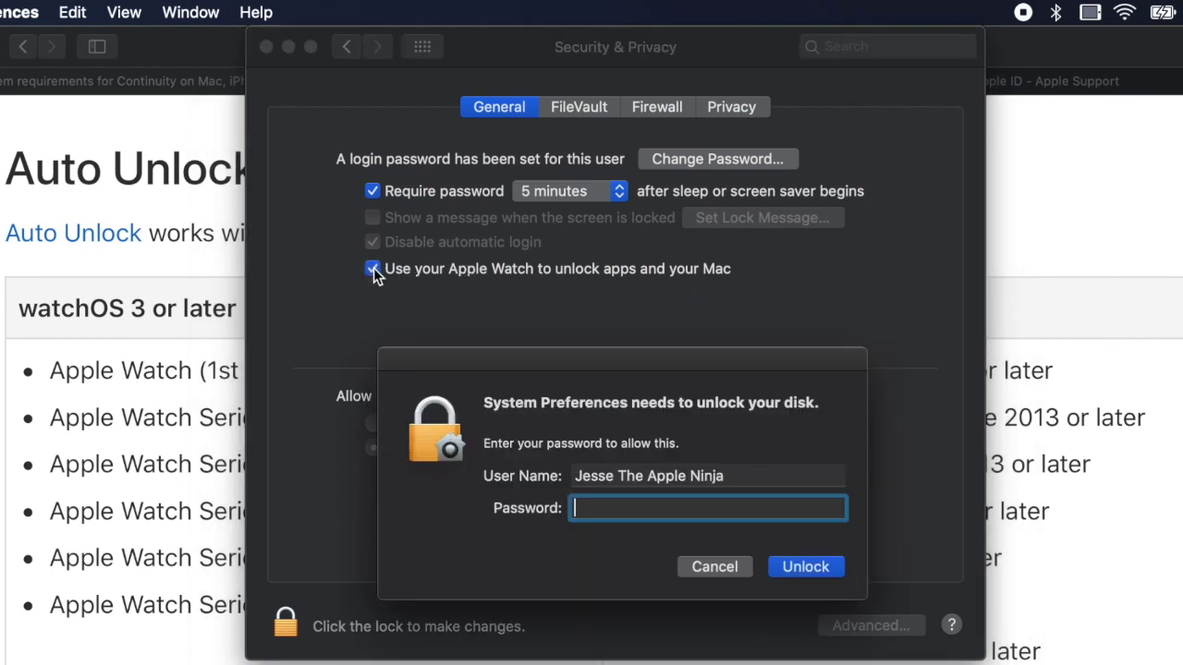
# Step: Enter the account password to authorize enabling Apple Watch unlocking
pyautogui.write('•')
pyautogui.write('••••••')
pyautogui.write('•••••••')
pyautogui.press('Return')
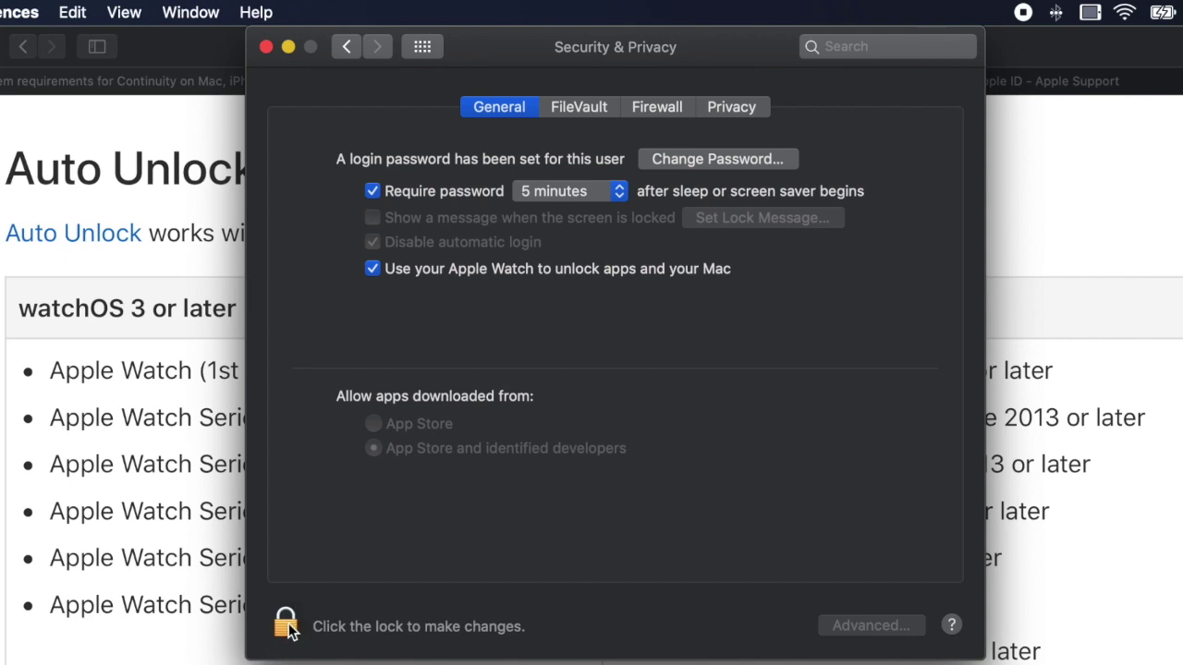
# Step: Request unlocking Security & Privacy so the Apple Watch prompts for double-click approval
pyautogui.click(287, 626)
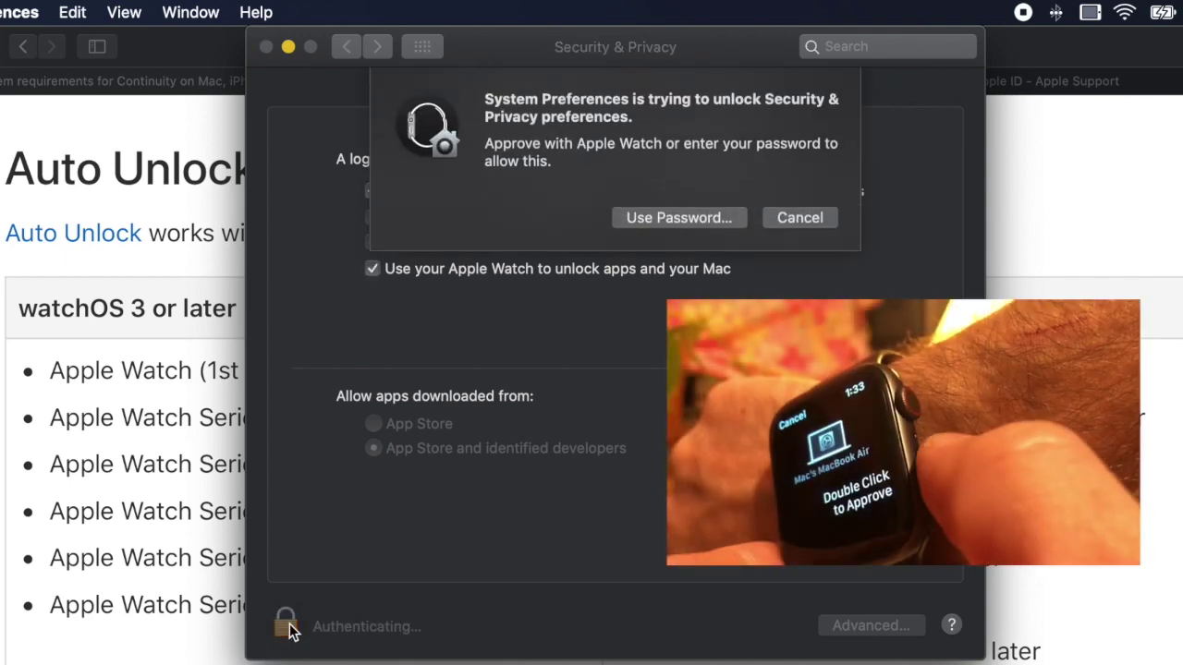